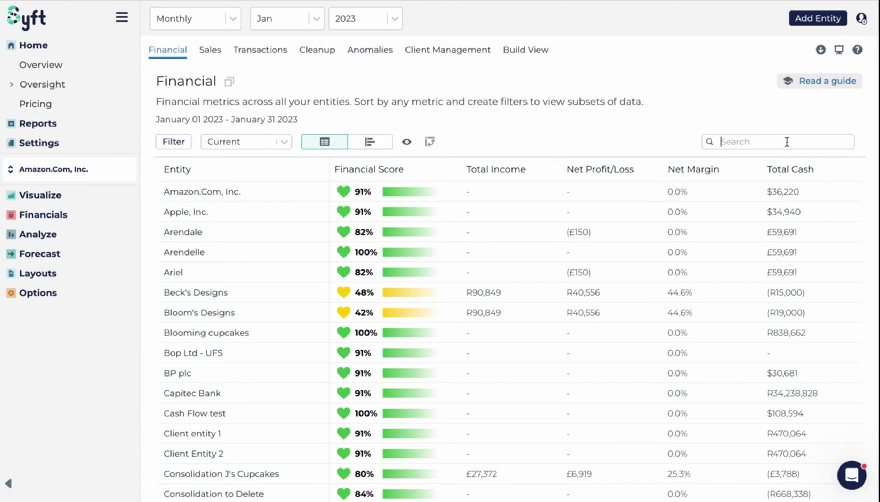
# Search the entities for "j's cu" and clear the search again
pyautogui.write("j's")
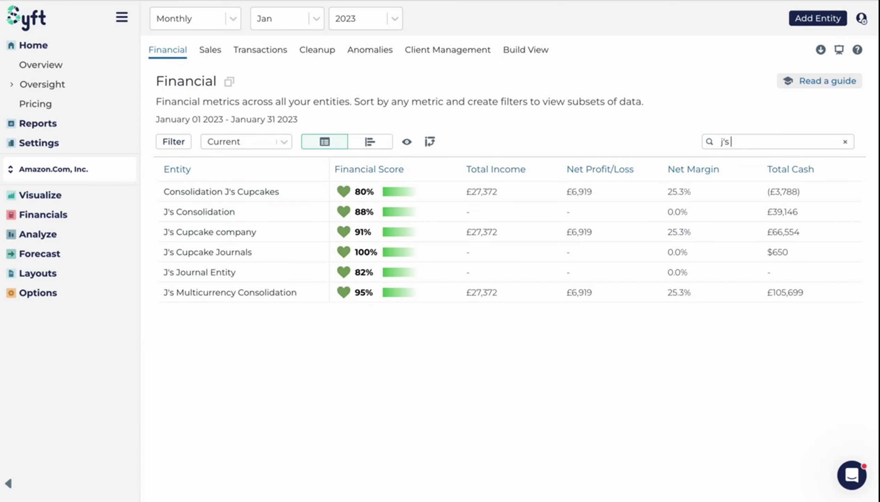
pyautogui.write(' cu')
pyautogui.hotkey('ctrl', 'a')
pyautogui.press('BackSpace')
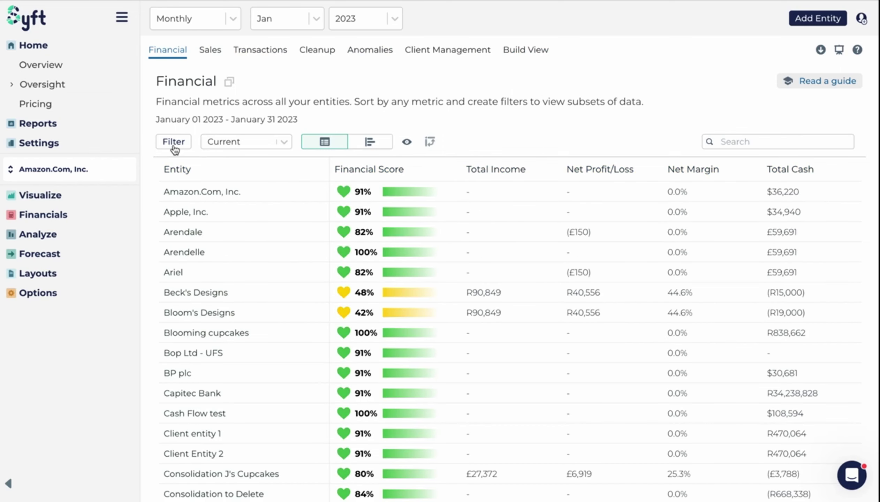
# Apply the saved Cash < 0 filter to the entities and look through the filtered list
pyautogui.click(173, 147)
pyautogui.click(521, 202)
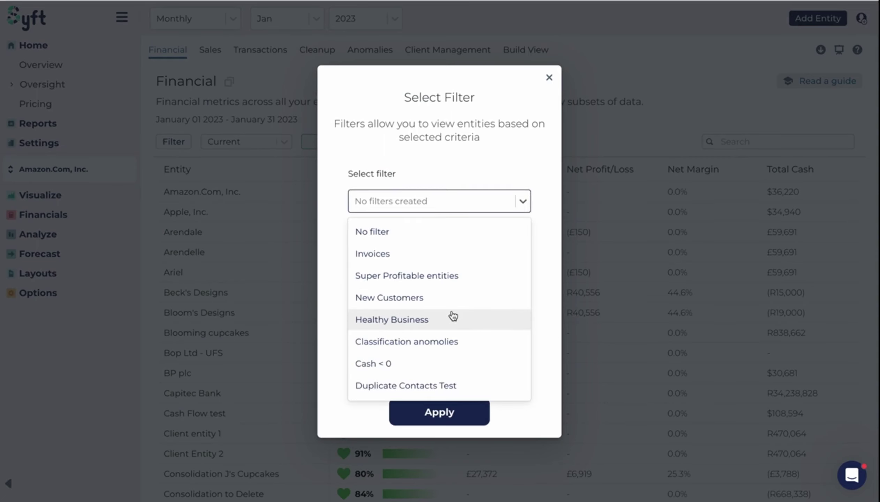
pyautogui.click(420, 365)
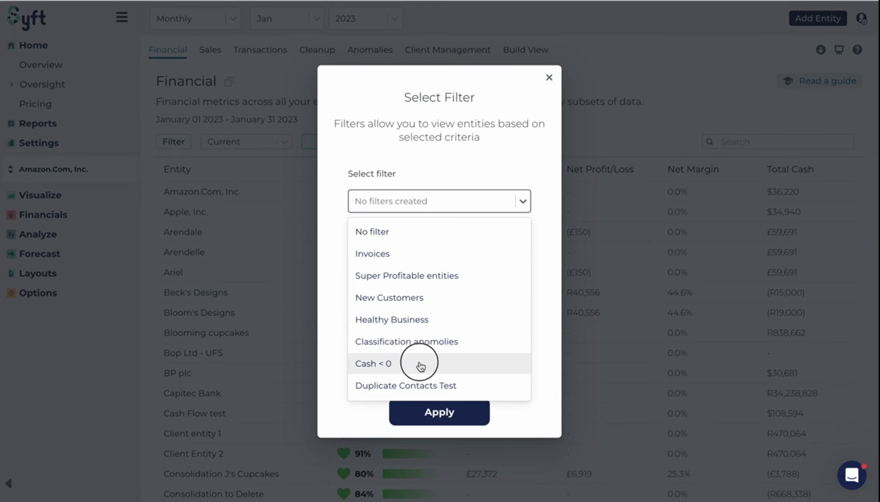
pyautogui.click(426, 157)
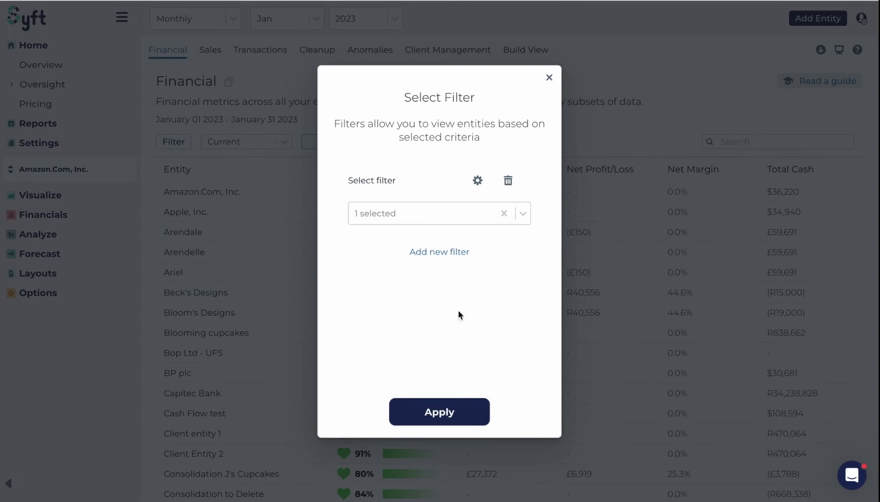
pyautogui.click(453, 417)
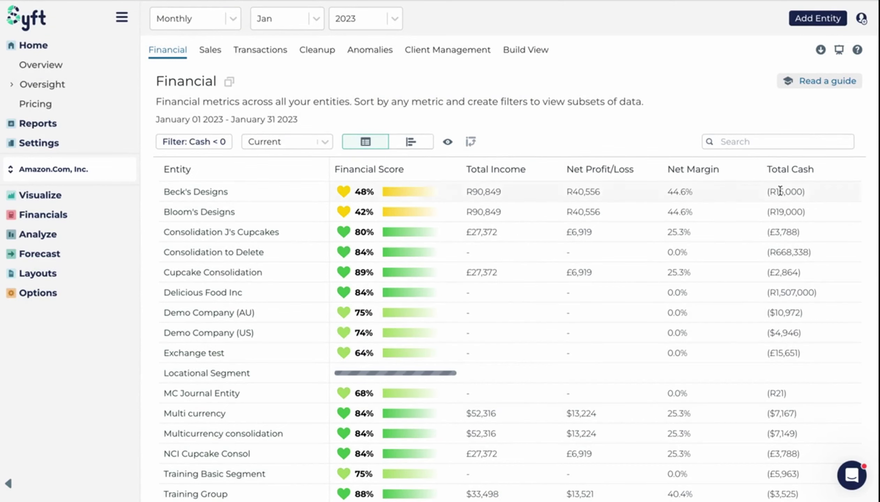
pyautogui.scroll(-5, 759, 283)
pyautogui.scroll(5, 758, 283)
# Clear the current filter selection and start a new filter named "Healthy businesses"
pyautogui.click(204, 143)
pyautogui.click(503, 214)
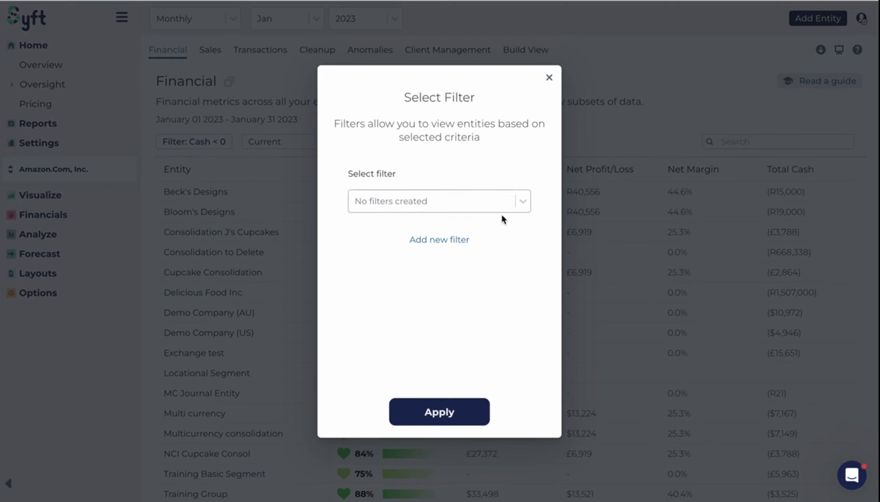
pyautogui.click(438, 241)
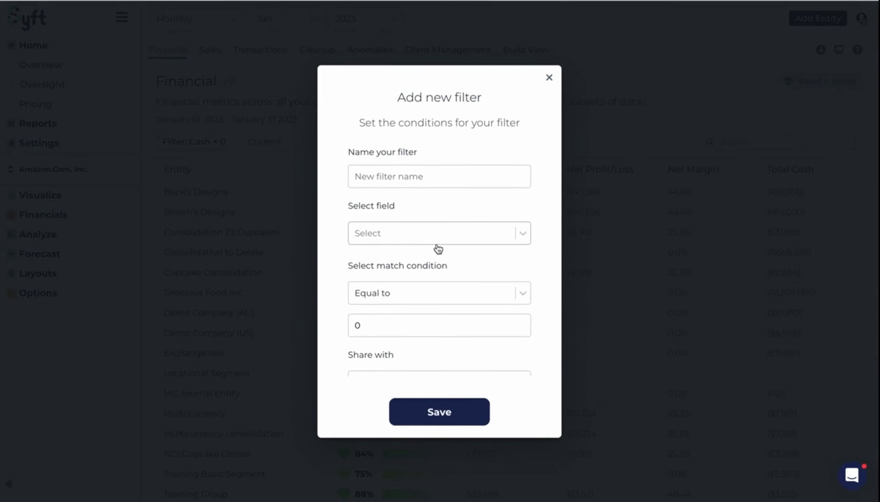
pyautogui.click(426, 175)
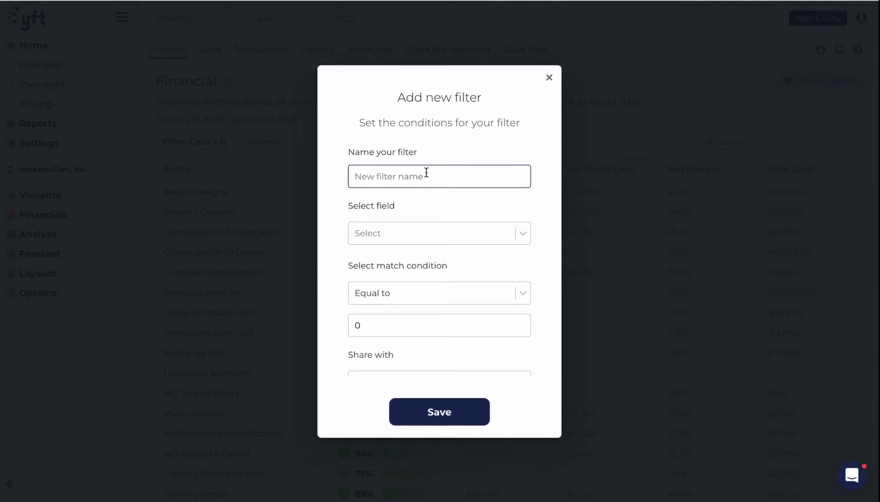
pyautogui.write('Healthy busines')
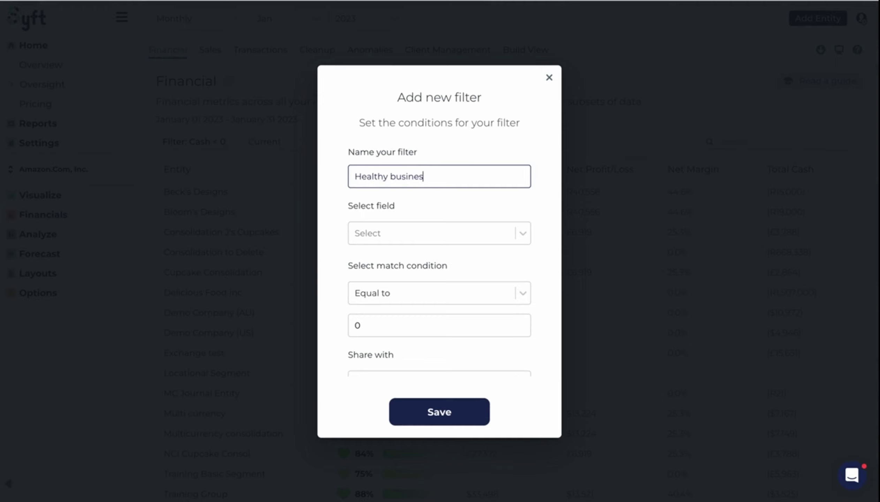
pyautogui.write('ses')
# Choose Financial Score as the field for the new filter
pyautogui.click(417, 242)
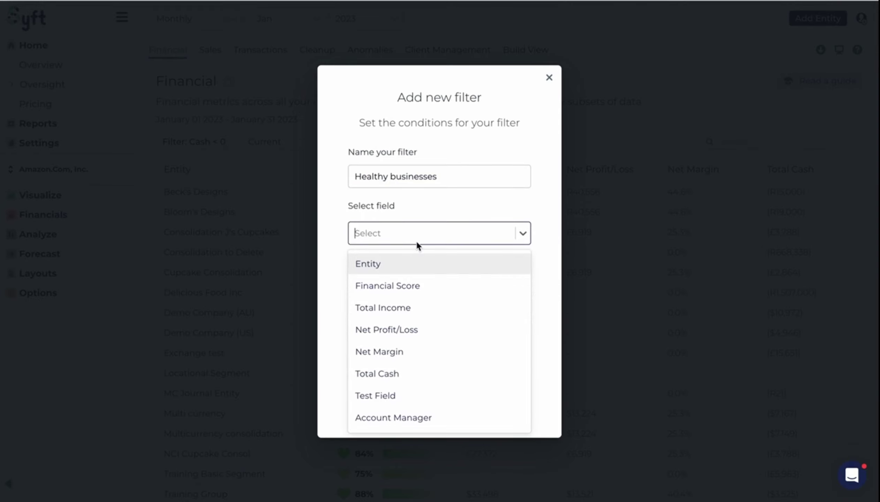
pyautogui.scroll(-3, 387, 364)
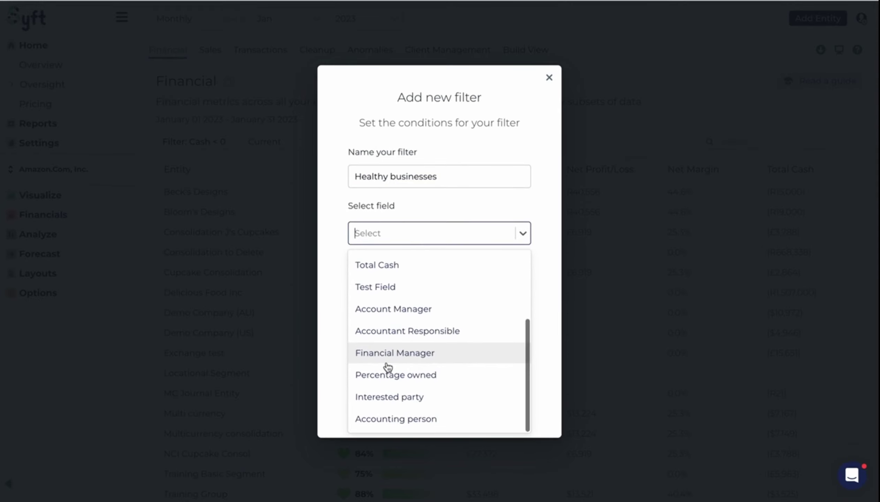
pyautogui.scroll(3, 387, 365)
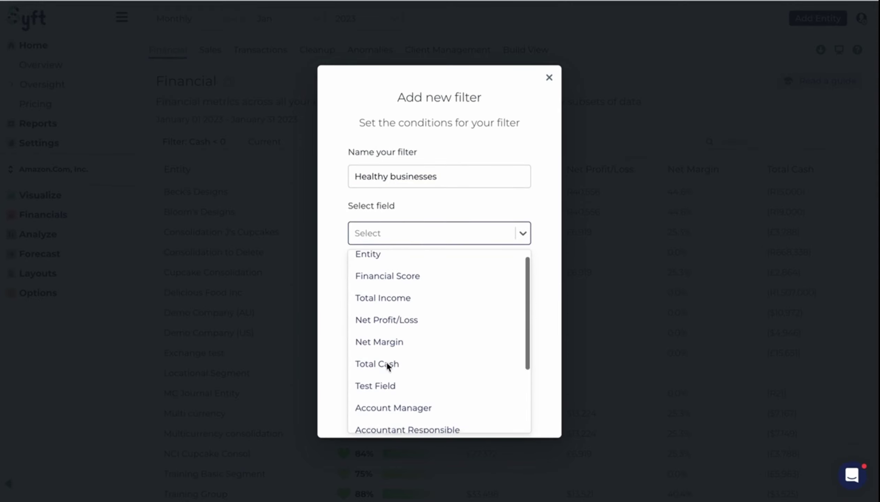
pyautogui.click(413, 286)
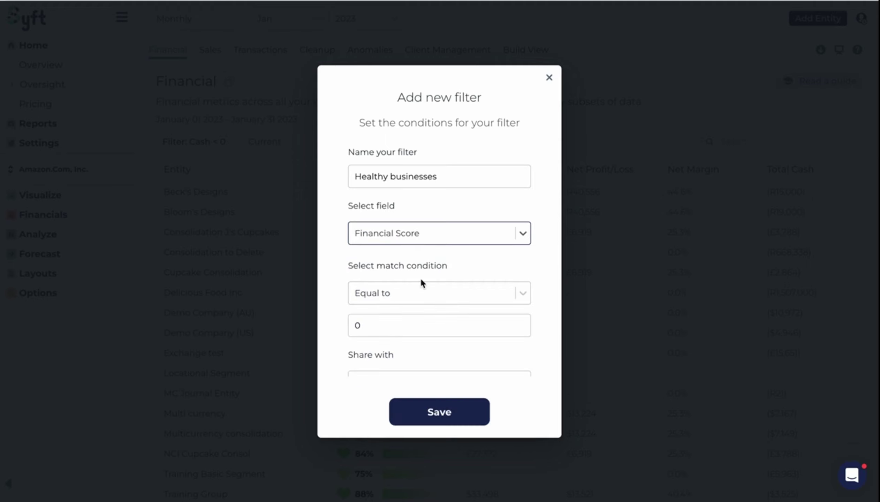
# Set the new filter's match condition to Greater than 80
pyautogui.scroll(-1, 422, 290)
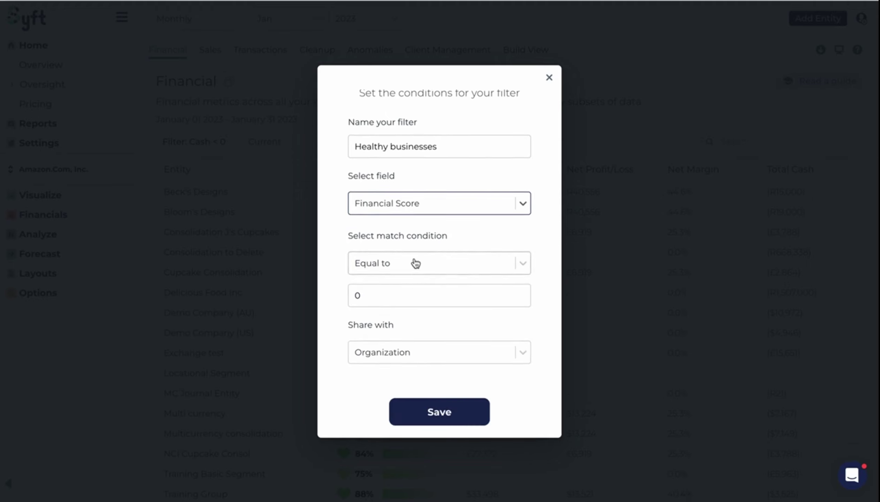
pyautogui.click(521, 263)
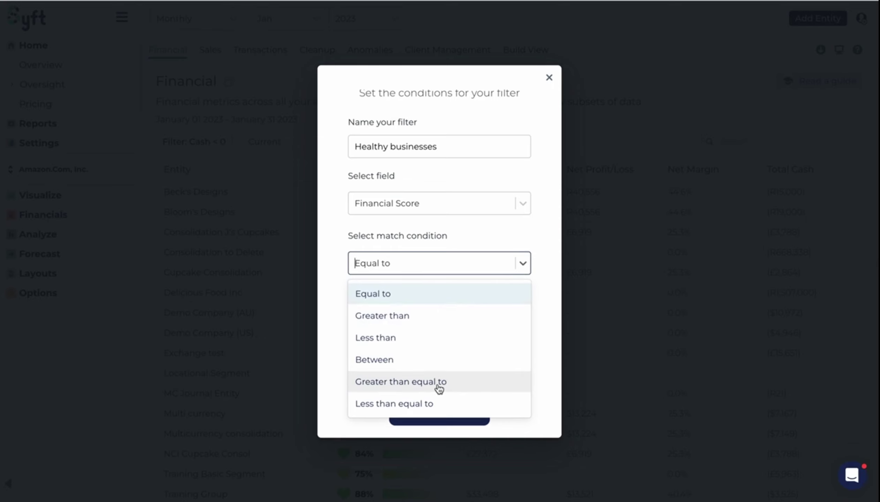
pyautogui.click(436, 321)
pyautogui.click(401, 287)
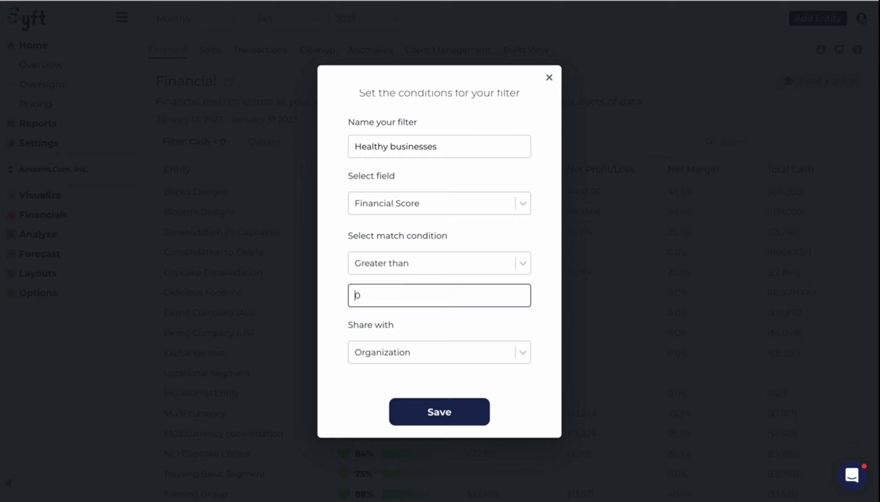
pyautogui.write('8')
# Save the new filter shared with Organization and with Show in sidebar enabled
pyautogui.scroll(-1, 521, 300)
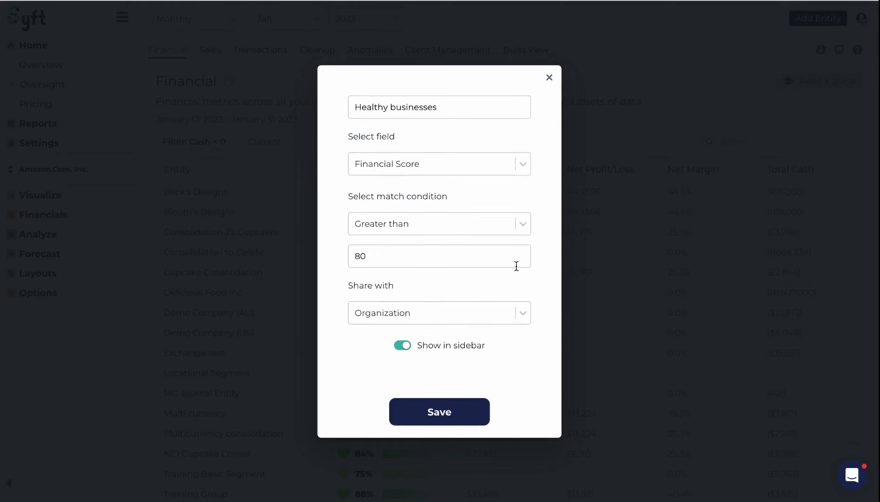
pyautogui.click(457, 310)
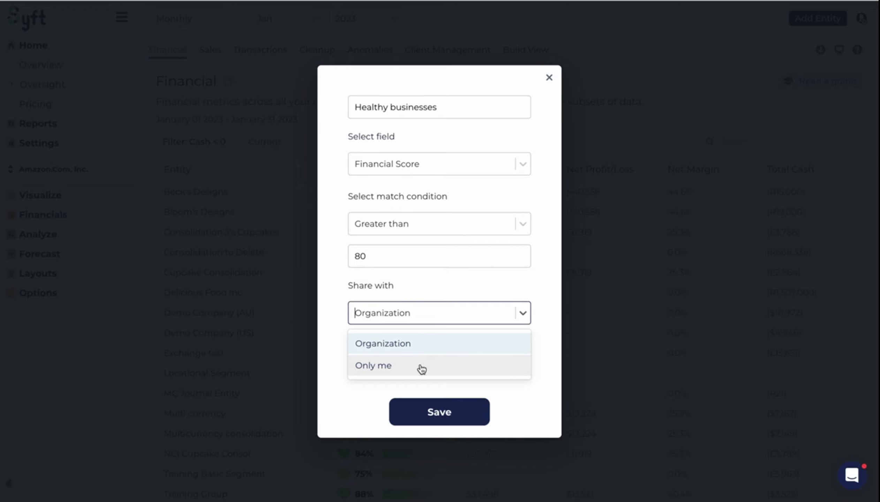
pyautogui.click(531, 282)
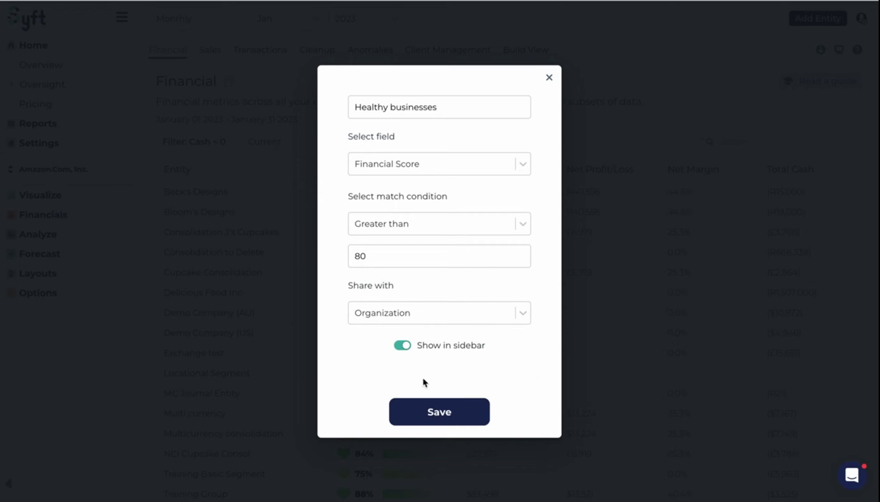
pyautogui.click(404, 346)
pyautogui.scroll(3, 399, 148)
pyautogui.scroll(-3, 414, 209)
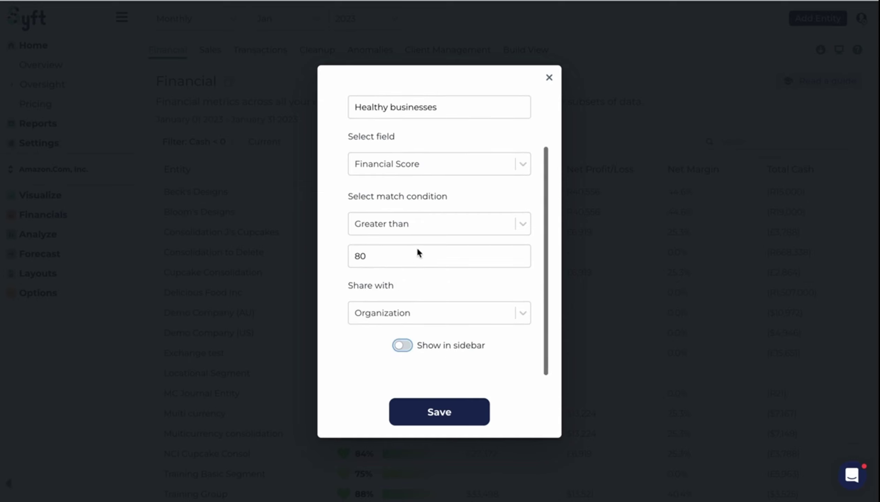
pyautogui.click(404, 345)
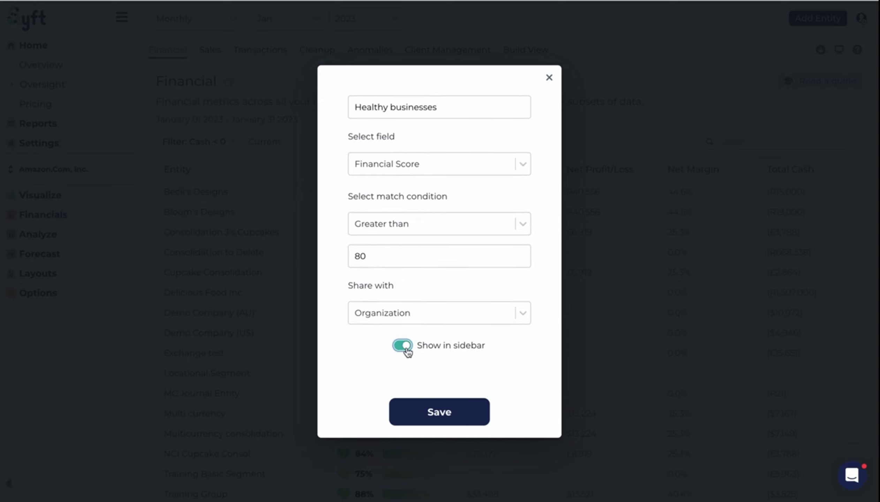
pyautogui.click(431, 413)
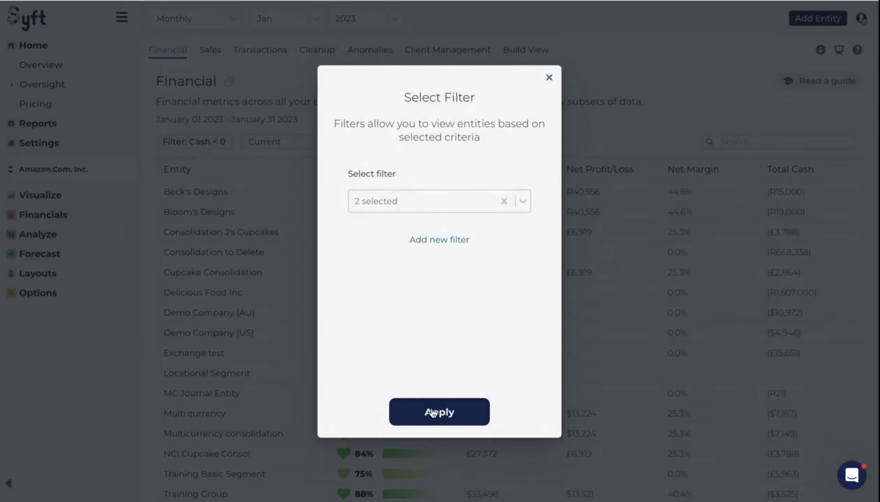
# Deselect the Cash < 0 filter, apply only Healthy businesses, and look through the filtered entities
pyautogui.click(495, 205)
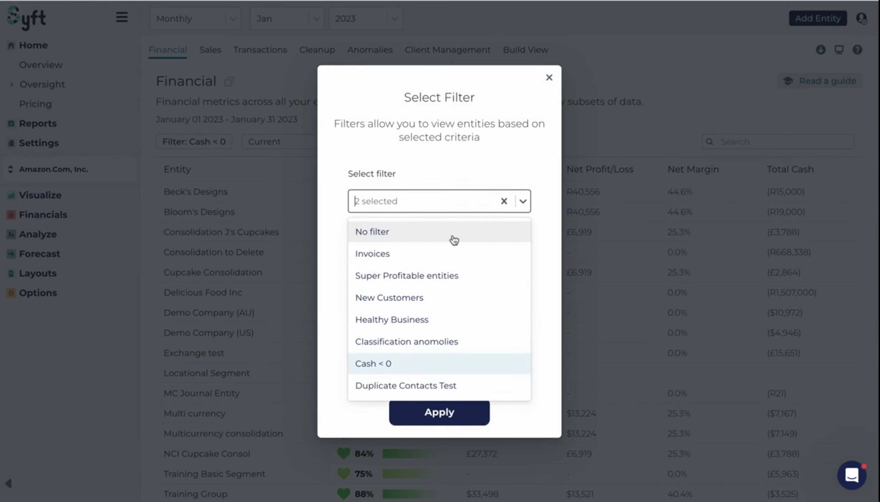
pyautogui.click(400, 367)
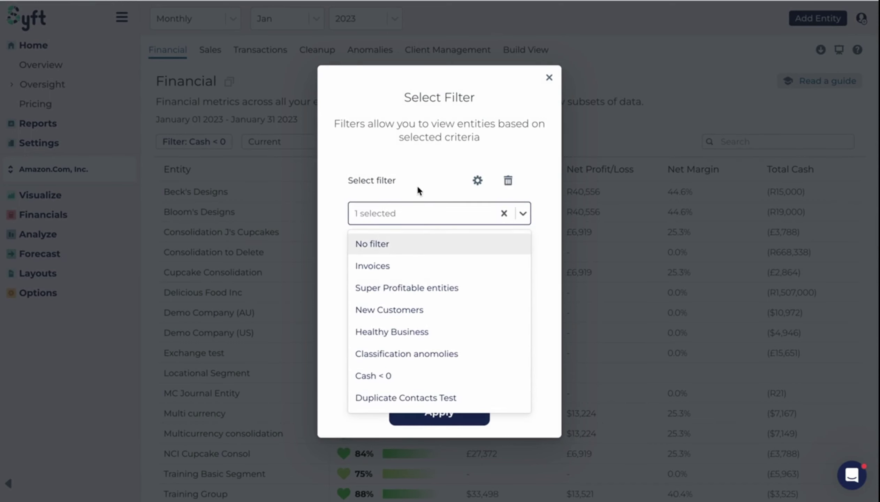
pyautogui.click(413, 163)
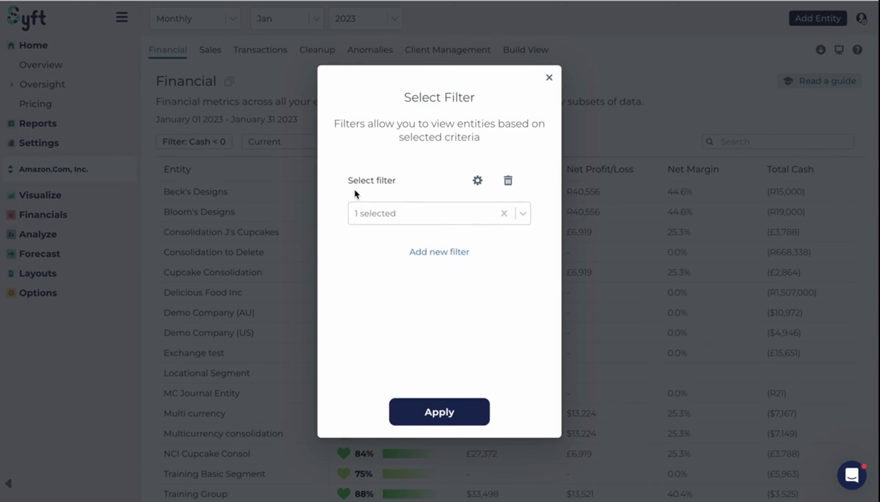
pyautogui.click(432, 415)
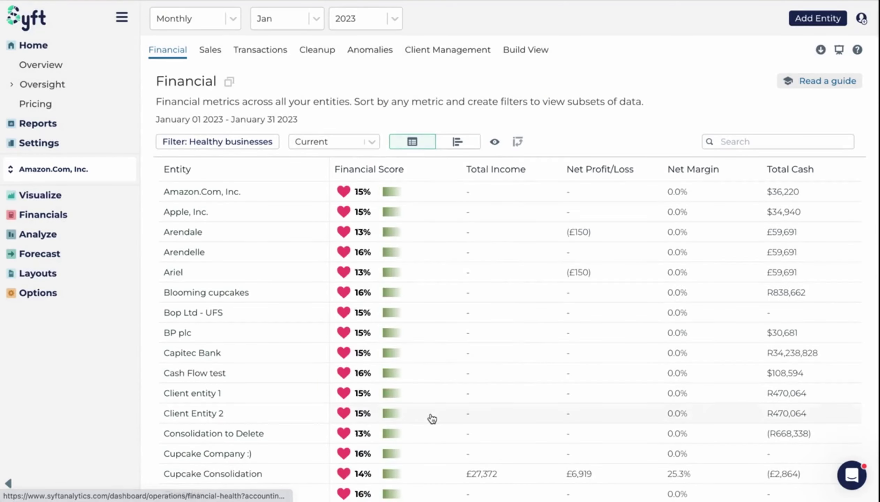
pyautogui.scroll(-2, 373, 231)
pyautogui.scroll(-1, 373, 232)
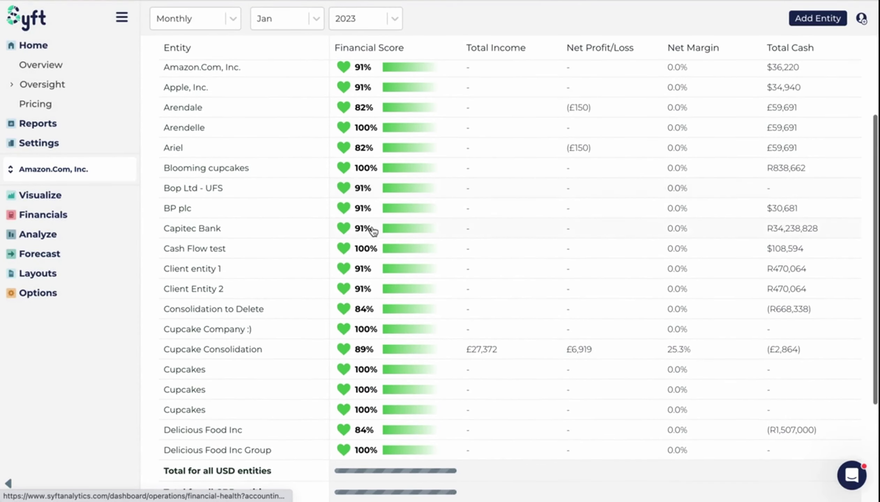
pyautogui.scroll(5, 374, 244)
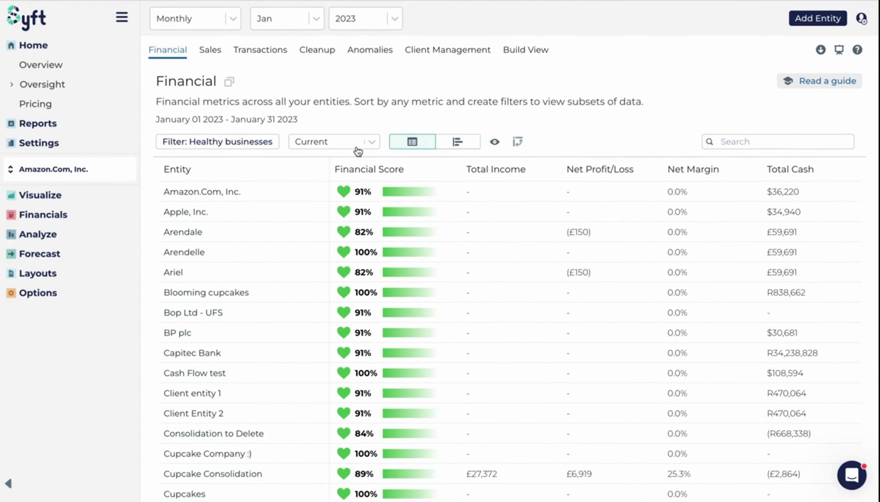
# Open the Healthy businesses view under Oversight, review its entities, and collapse the Oversight list
pyautogui.click(67, 91)
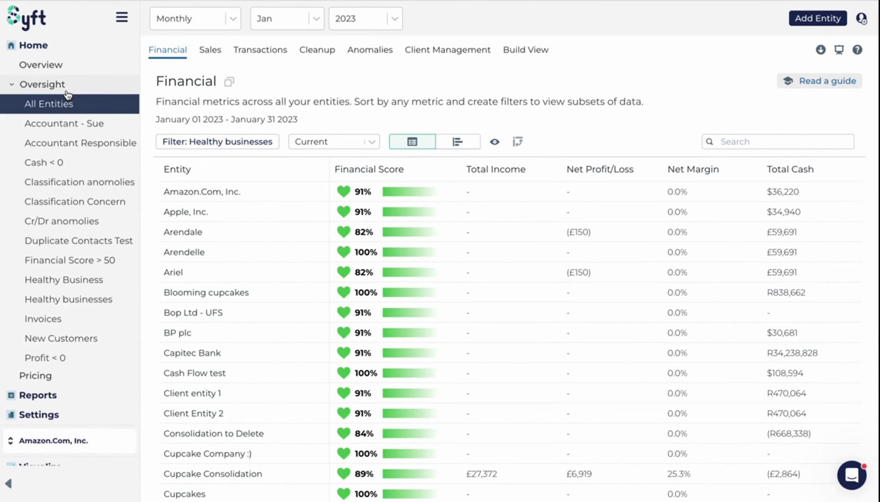
pyautogui.click(76, 303)
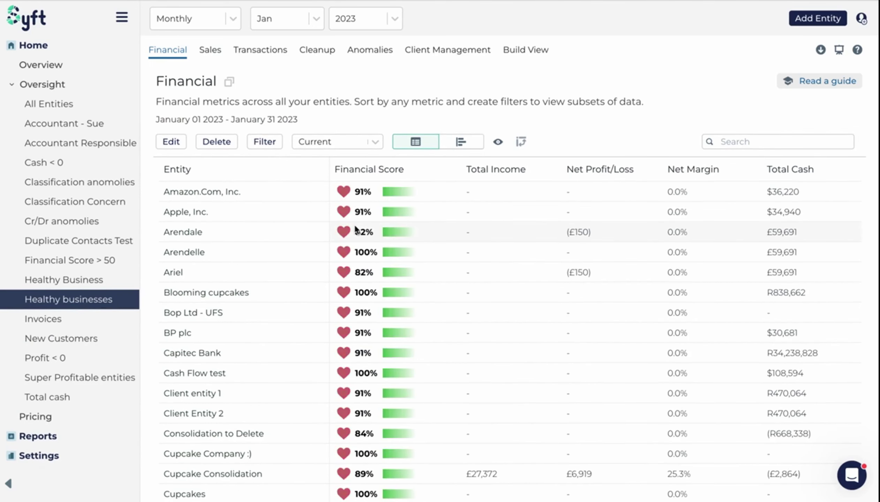
pyautogui.scroll(-3, 376, 294)
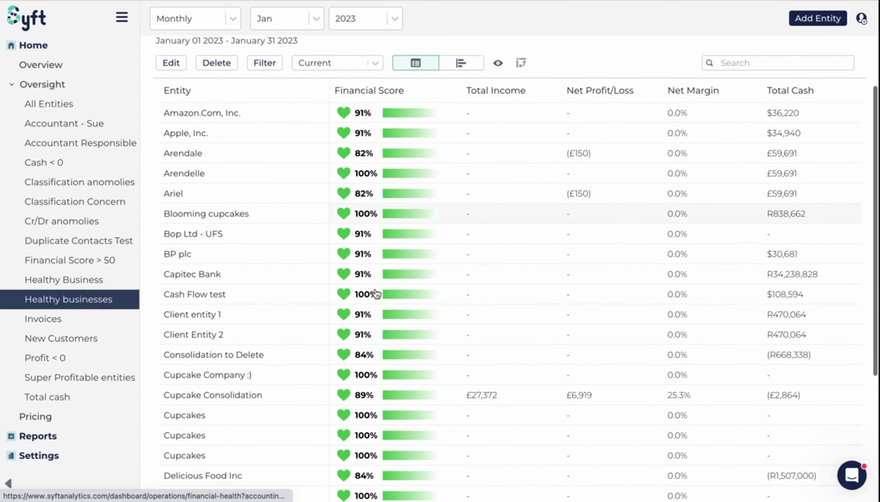
pyautogui.scroll(-1, 376, 294)
pyautogui.scroll(3, 376, 283)
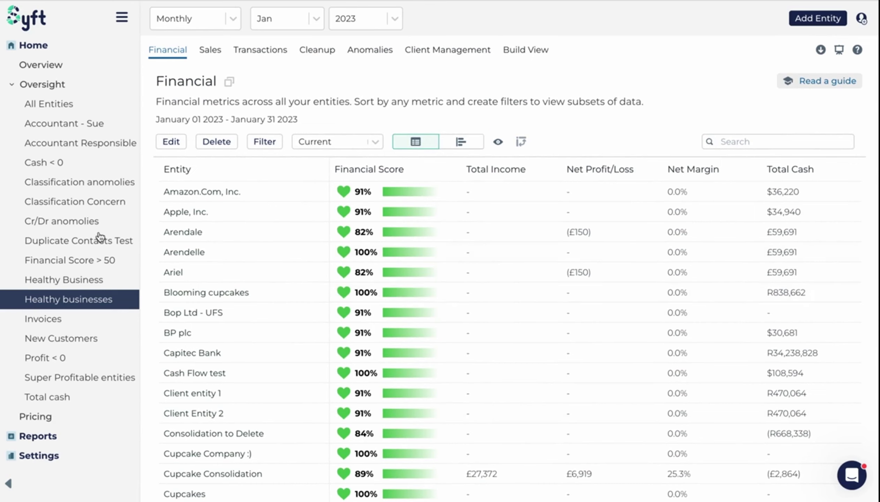
pyautogui.click(67, 84)
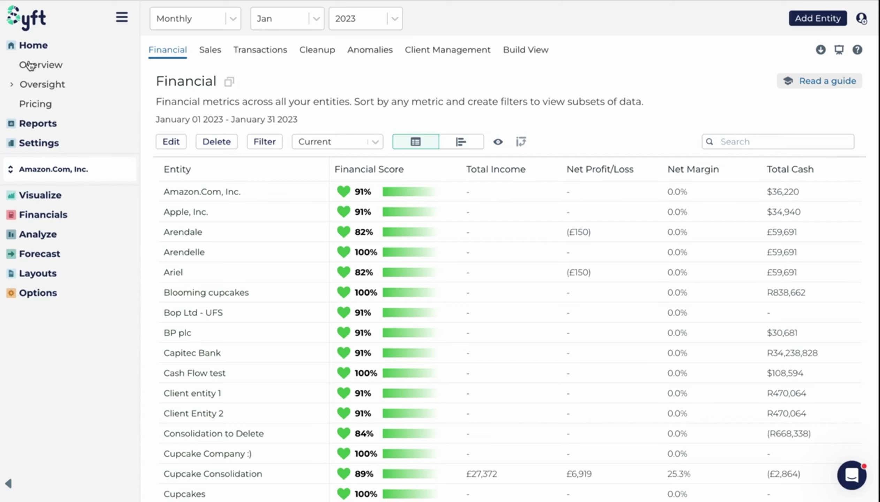
# Start a new filter in the Financial overview and set its field to Accountant Responsible
pyautogui.click(275, 146)
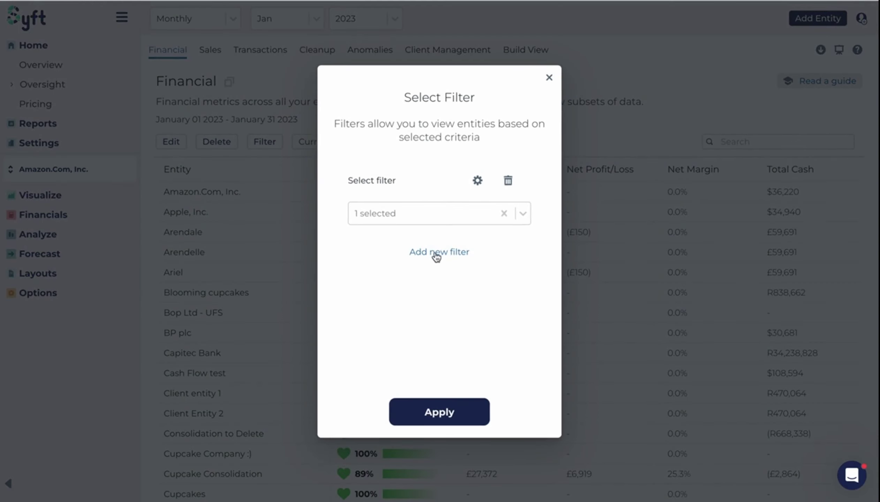
pyautogui.click(434, 251)
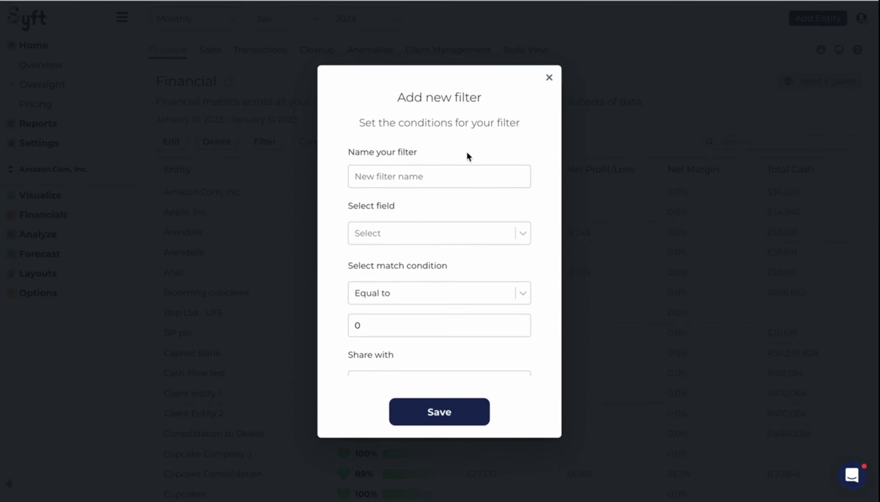
pyautogui.click(522, 234)
pyautogui.scroll(-3, 460, 352)
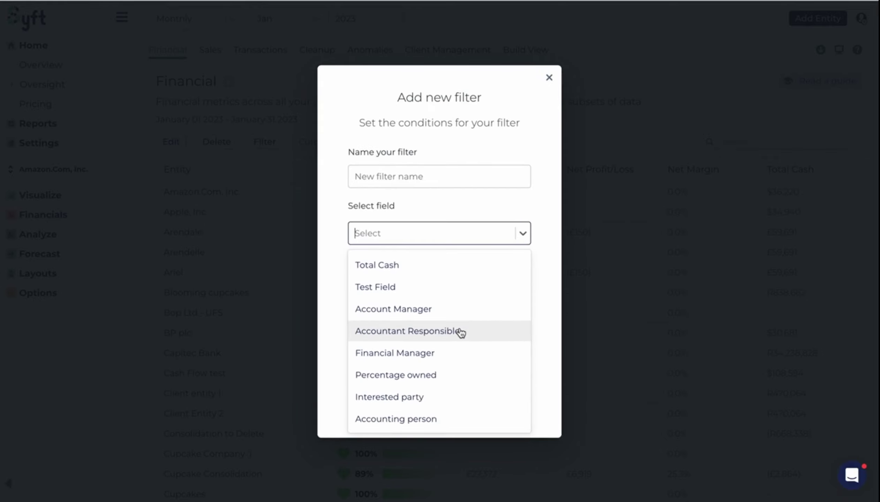
pyautogui.click(461, 331)
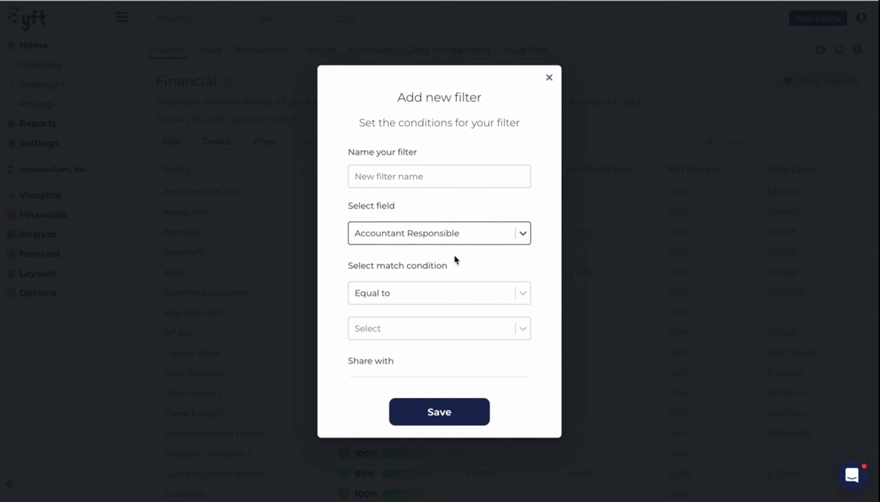
# Set the new filter's Equal to value to the first listed accountant and keep it shared with Organization
pyautogui.scroll(-1, 463, 273)
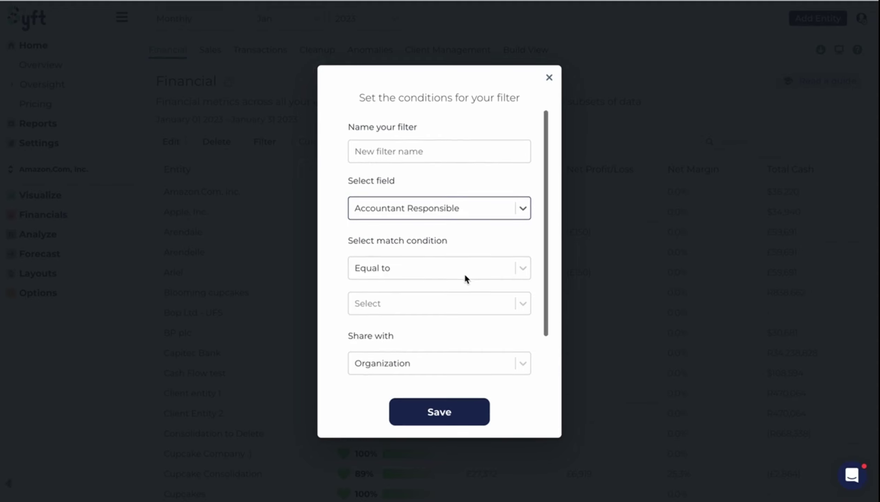
pyautogui.click(523, 307)
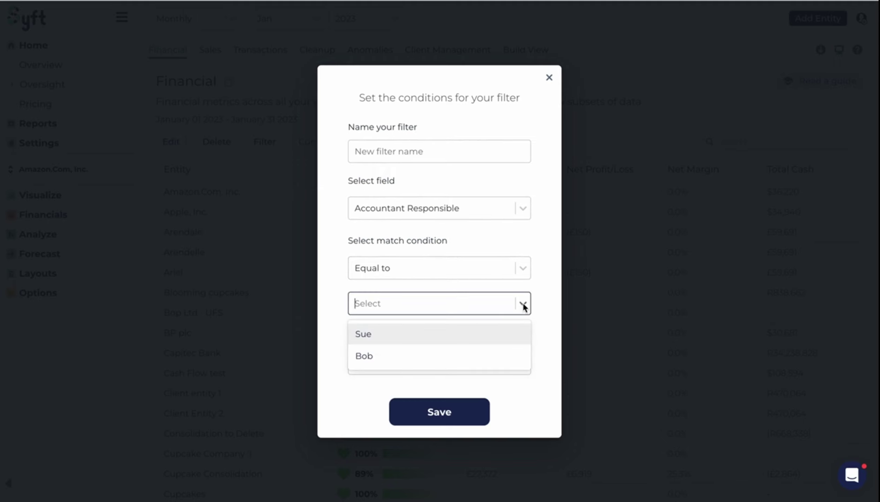
pyautogui.click(428, 340)
pyautogui.scroll(-2, 433, 314)
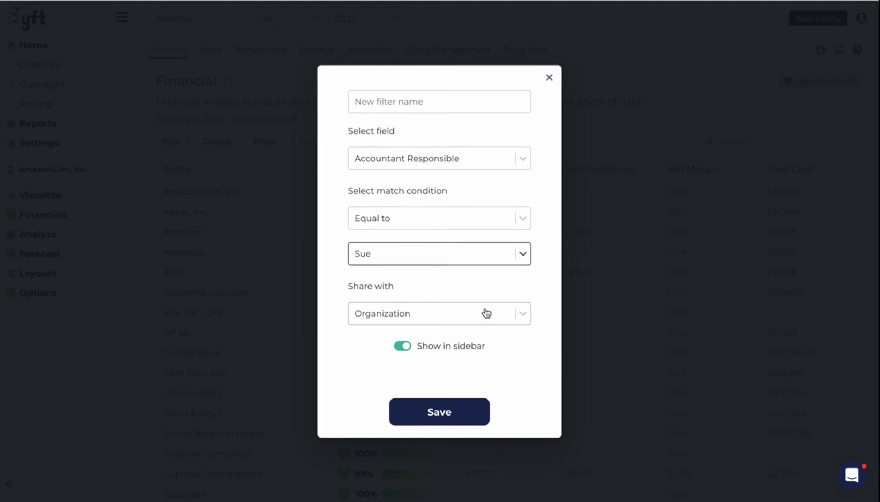
pyautogui.click(518, 312)
pyautogui.click(533, 195)
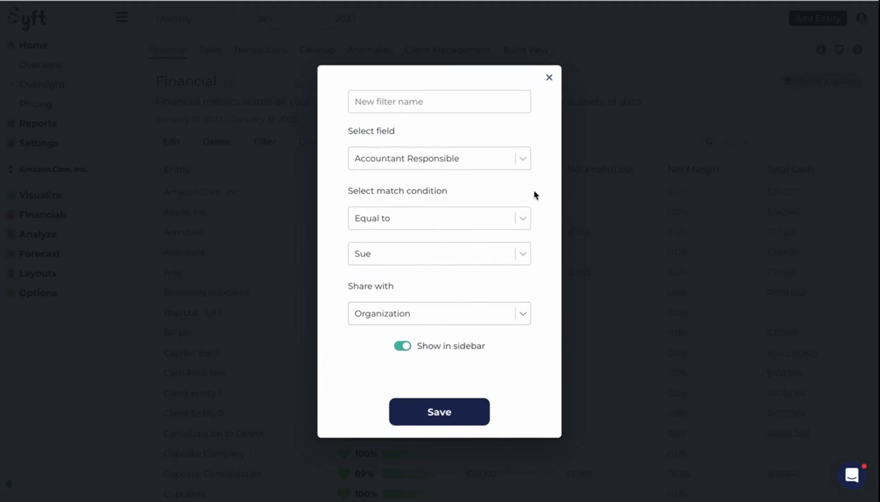
# Name the filter as the chosen accountant's Clients, save it, and apply it
pyautogui.scroll(3, 524, 192)
pyautogui.click(394, 175)
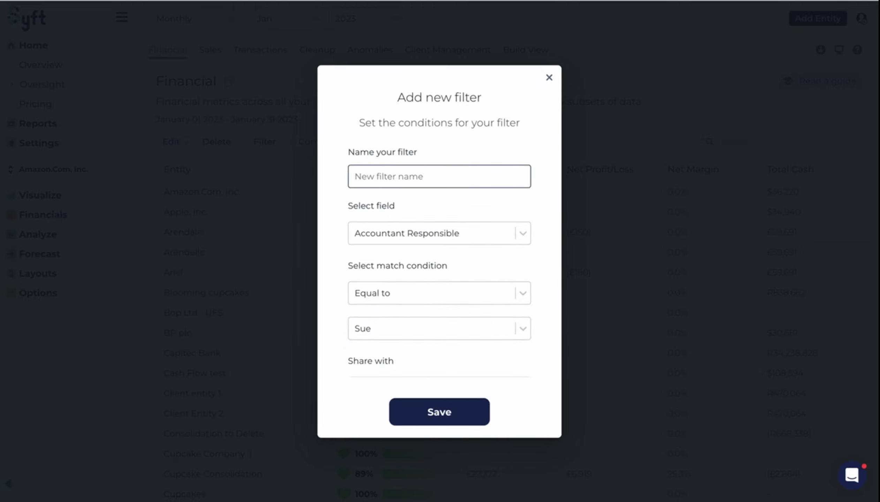
pyautogui.write("Sue's")
pyautogui.write('Cle')
pyautogui.press('BackSpace')
pyautogui.write('ients')
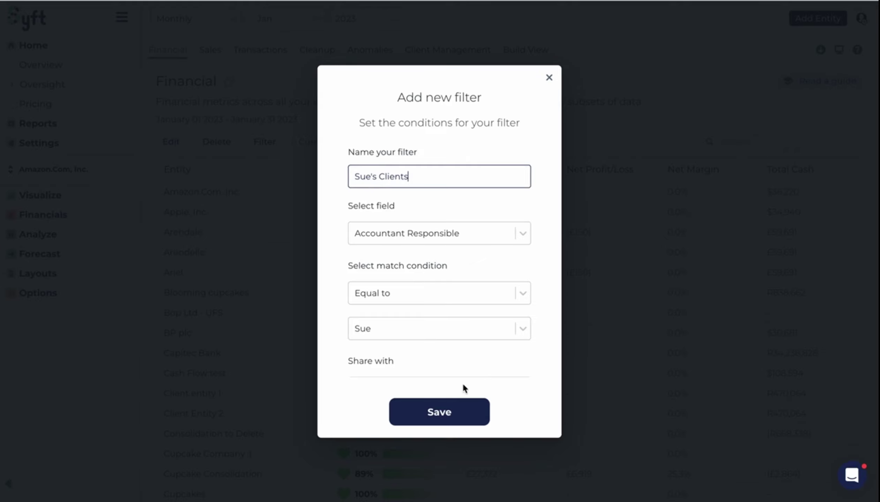
pyautogui.click(455, 414)
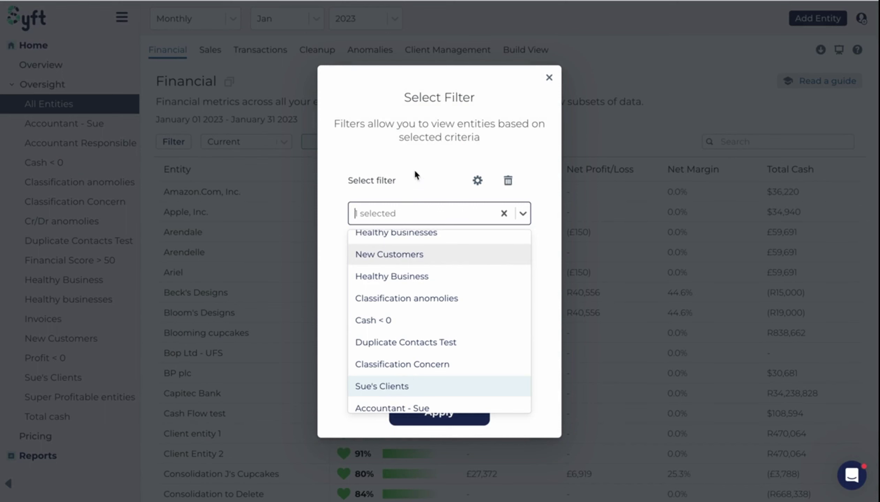
pyautogui.click(528, 226)
pyautogui.click(436, 414)
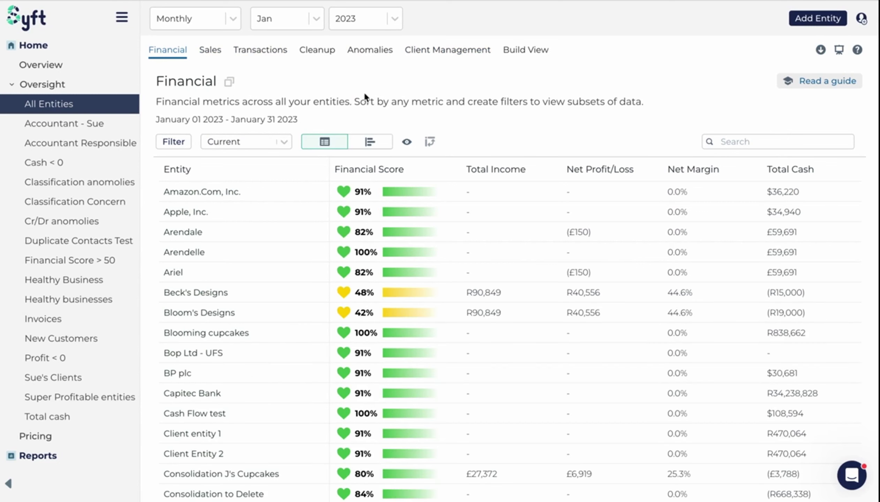
# Look through the available value display modes and period frequencies, keeping Current and Monthly
pyautogui.click(277, 141)
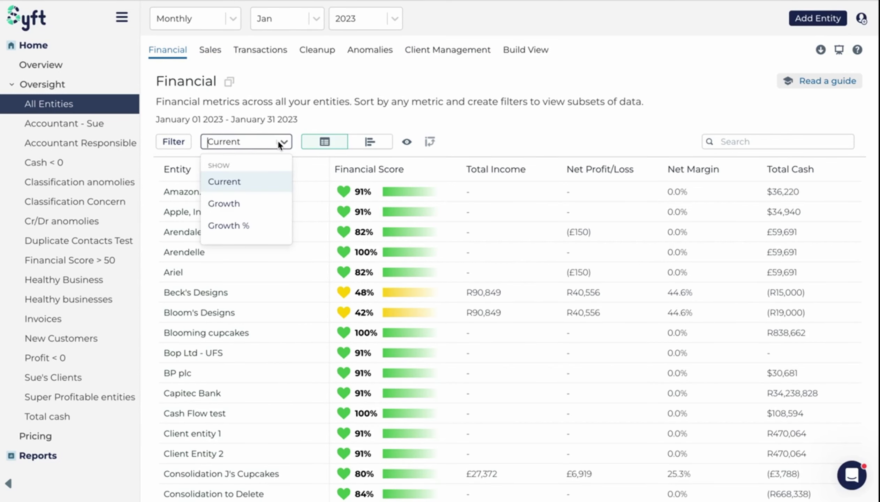
pyautogui.click(245, 189)
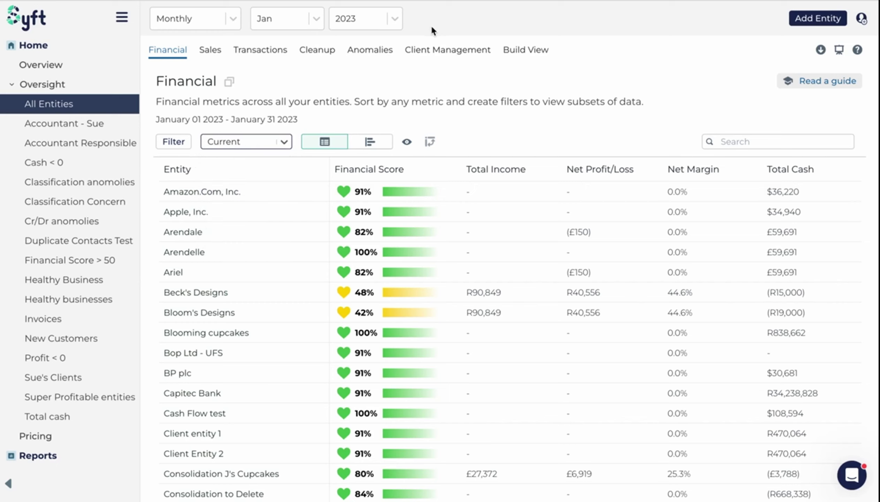
pyautogui.click(234, 20)
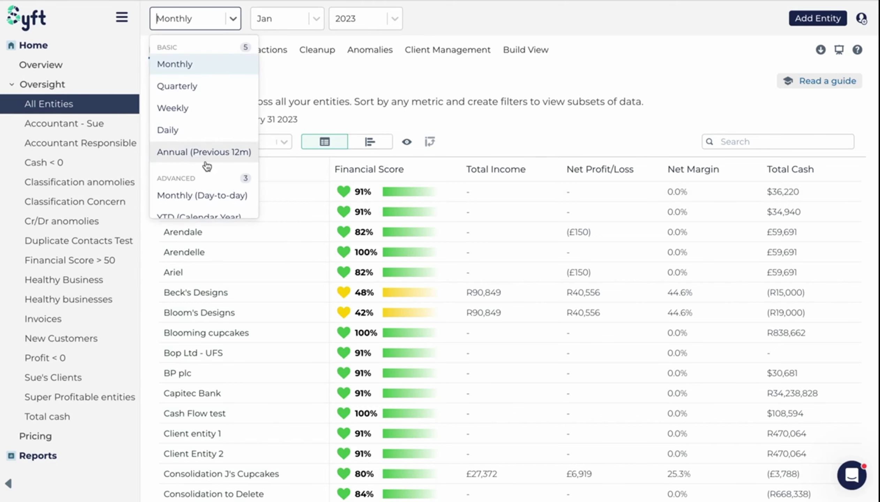
pyautogui.scroll(-1, 206, 166)
# Change the reporting period to May 2022
pyautogui.click(322, 20)
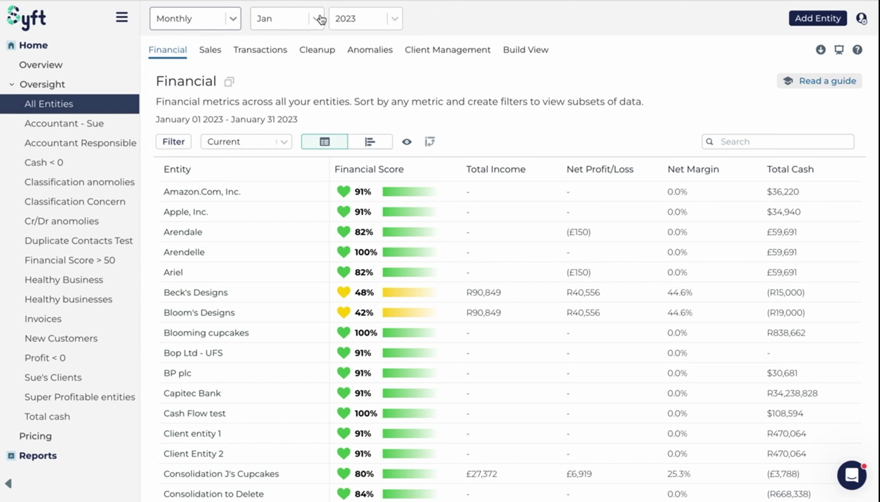
pyautogui.click(316, 18)
pyautogui.click(315, 18)
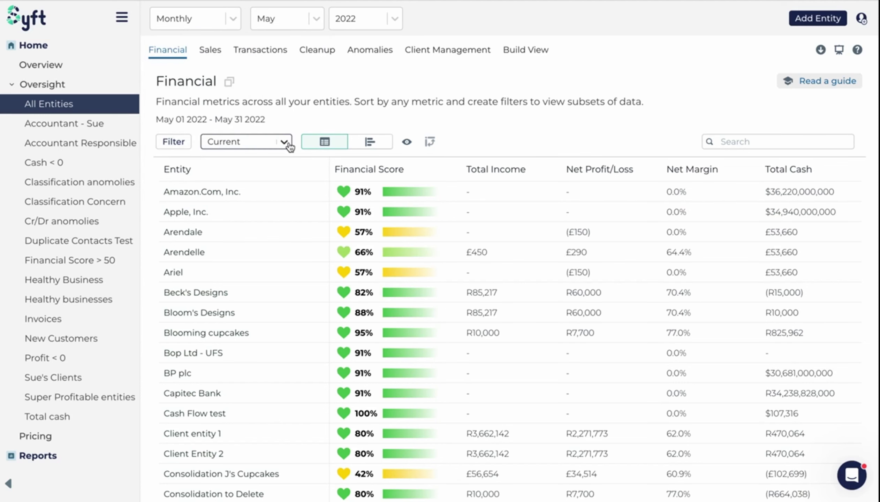
# Show the entities' metrics as Growth and compare them against the same period in the prior year
pyautogui.click(289, 143)
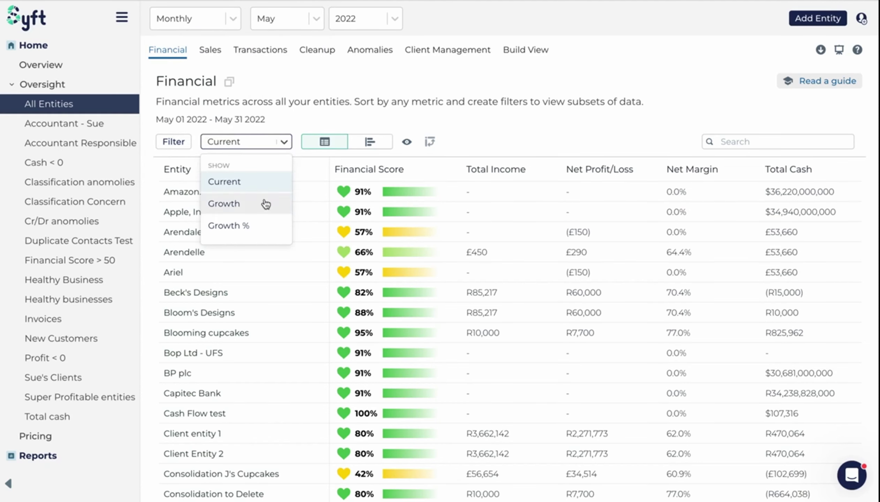
pyautogui.click(264, 204)
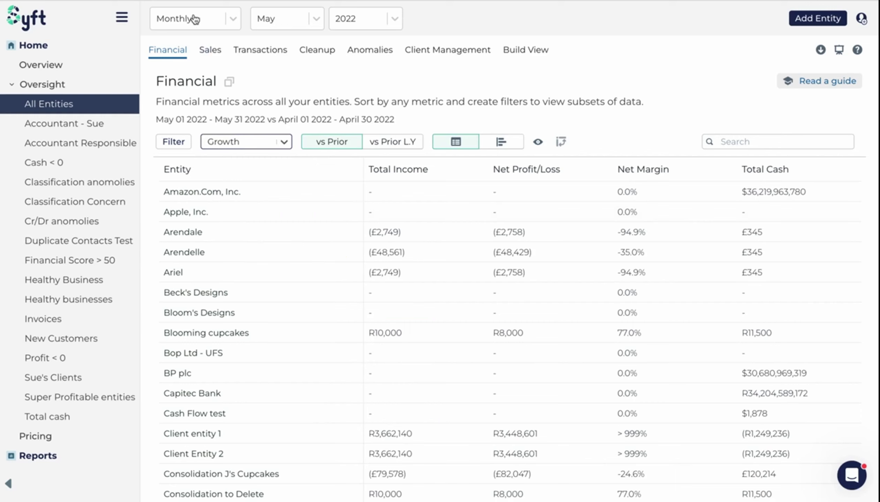
pyautogui.click(392, 147)
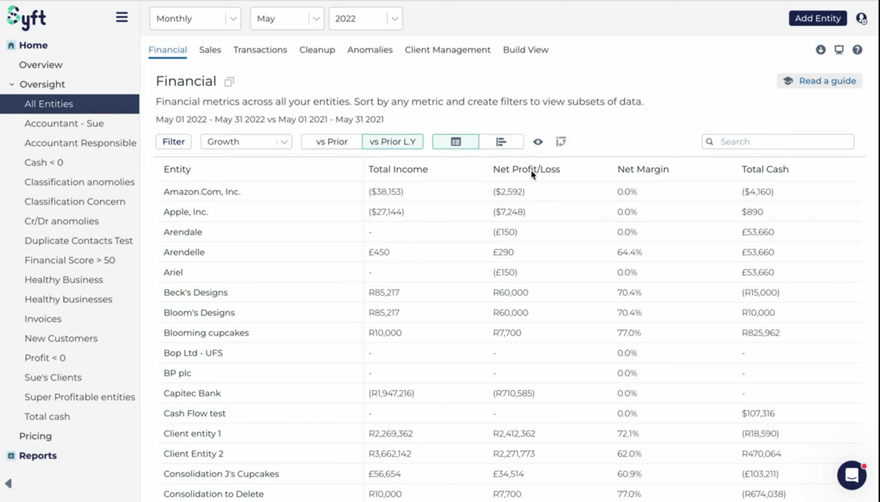
# Examine the growth metrics as bar charts across the entities and return to the table view
pyautogui.click(510, 148)
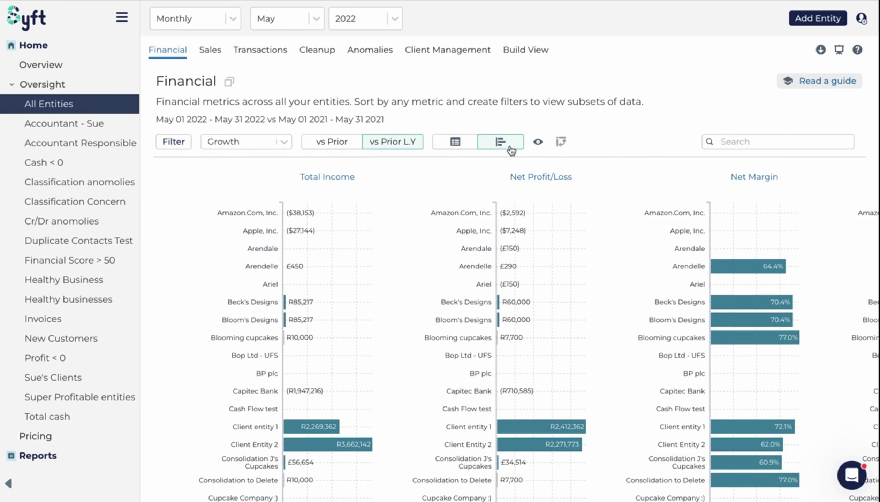
pyautogui.scroll(-5, 370, 231)
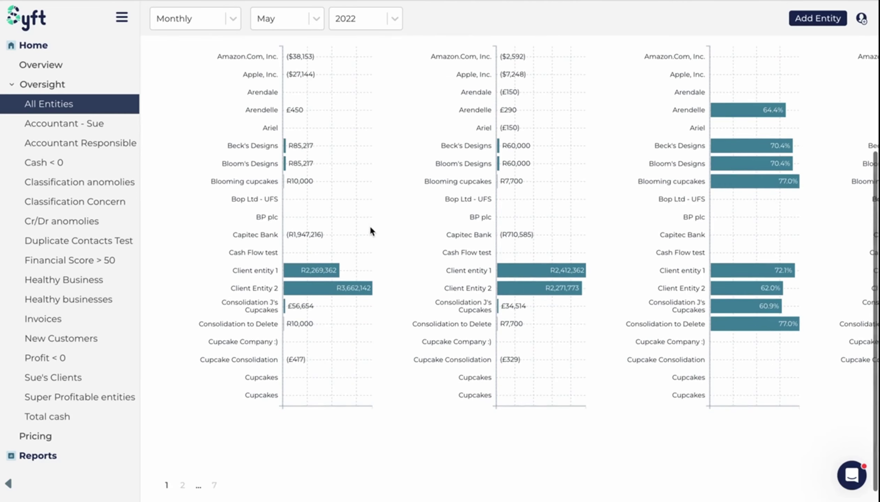
pyautogui.scroll(5, 369, 225)
pyautogui.scroll(-2, 393, 278)
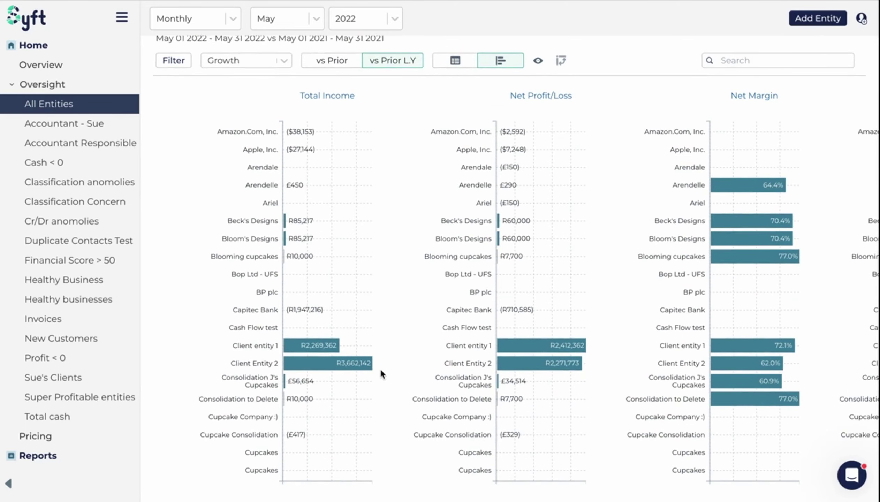
pyautogui.hscroll(1, 558, 256)
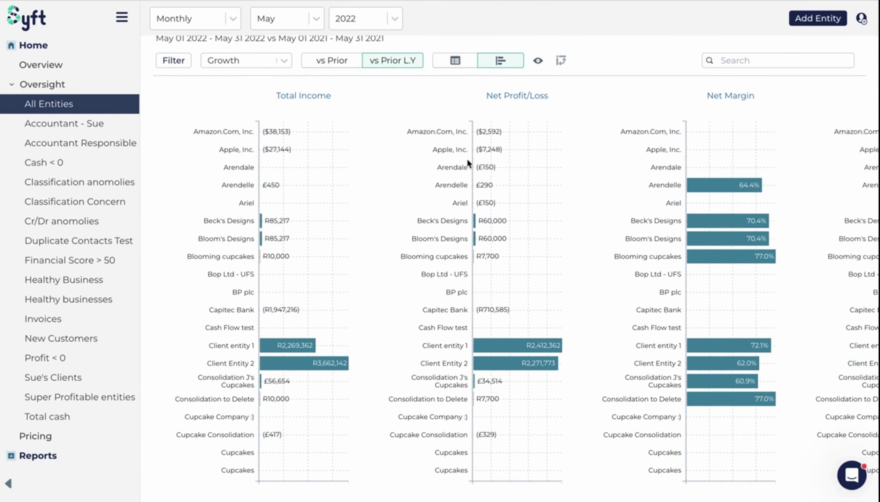
pyautogui.scroll(3, 469, 168)
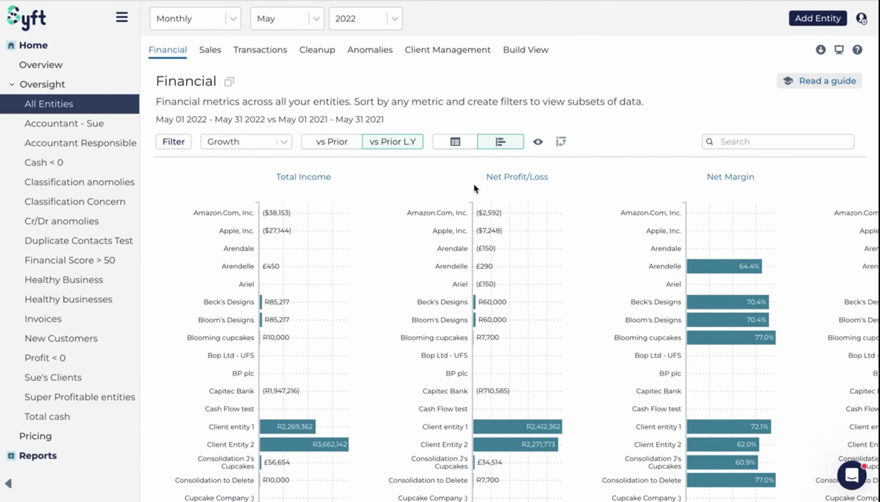
pyautogui.click(455, 141)
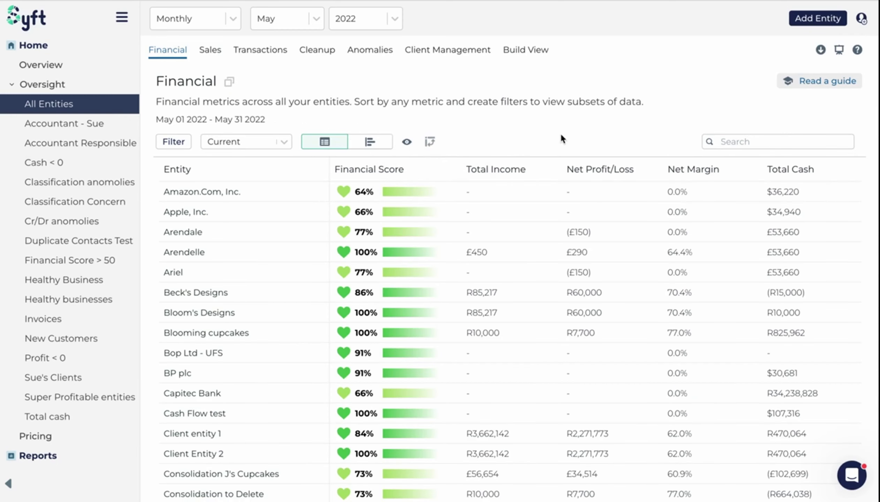
# Open the Duplicate view dialog for the Financial view and close it without creating a copy
pyautogui.click(230, 83)
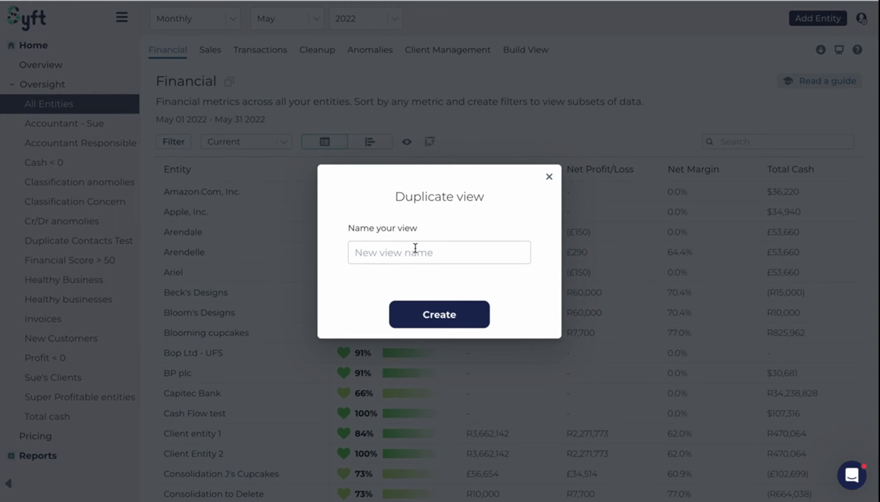
pyautogui.click(549, 179)
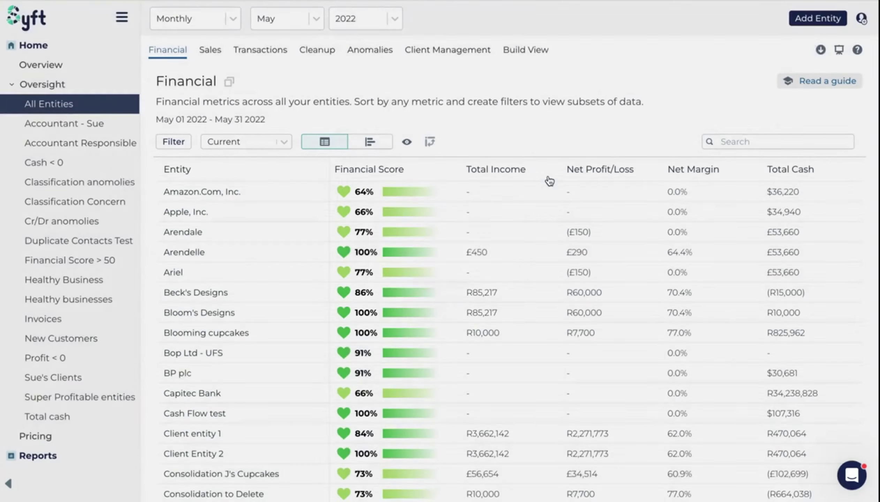